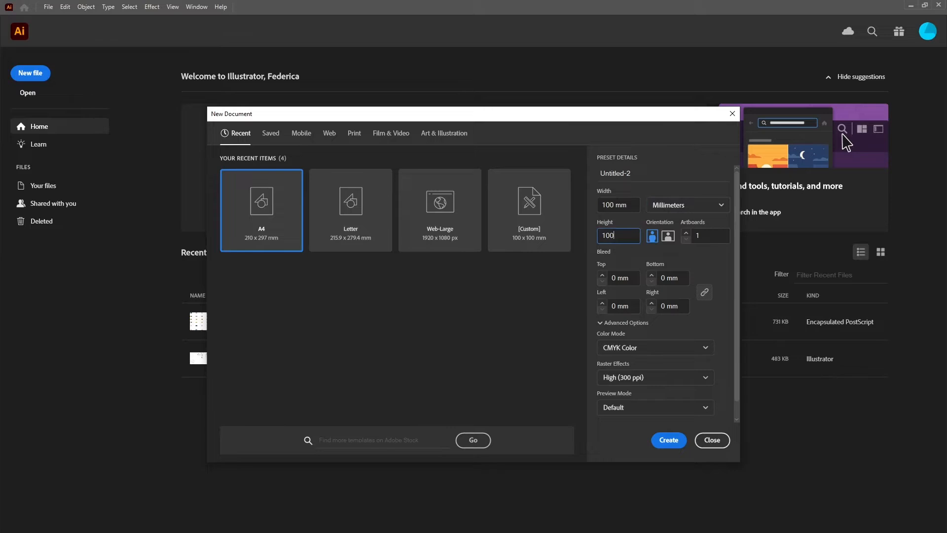
Create the new 100 × 100 mm CMYK document and close the floating Align and Swatches panels
{"action": "left_click", "coordinate": [673, 444]}
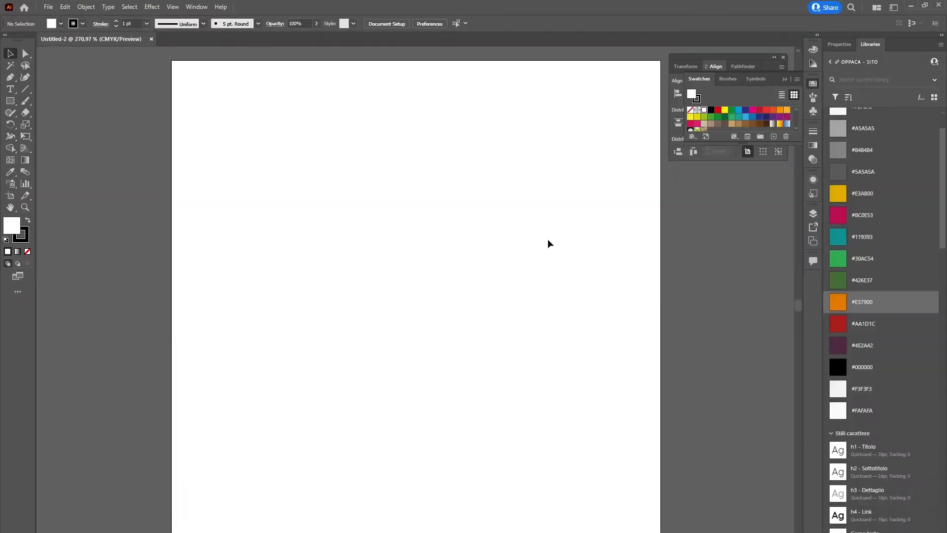
{"action": "key", "text": "ctrl+minus"}
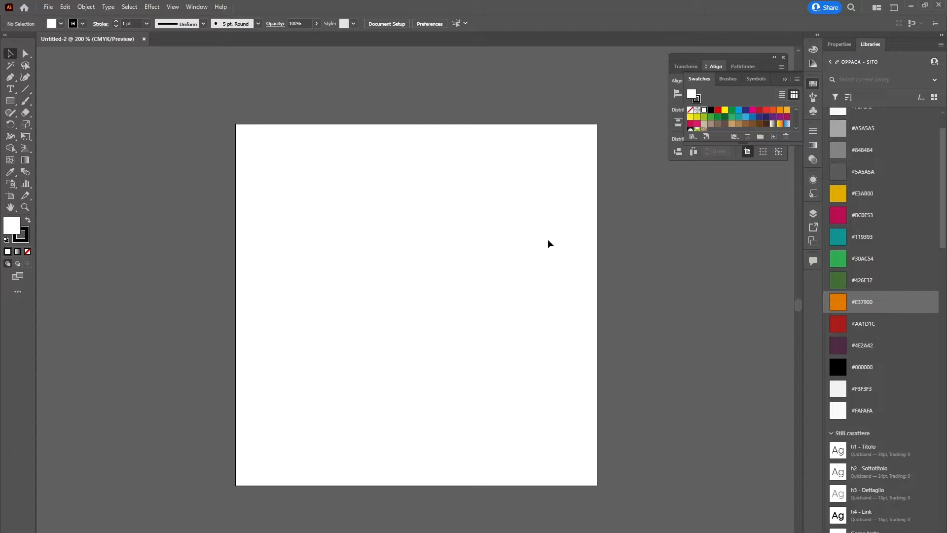
{"action": "left_click", "coordinate": [781, 56]}
{"action": "left_click", "coordinate": [786, 81]}
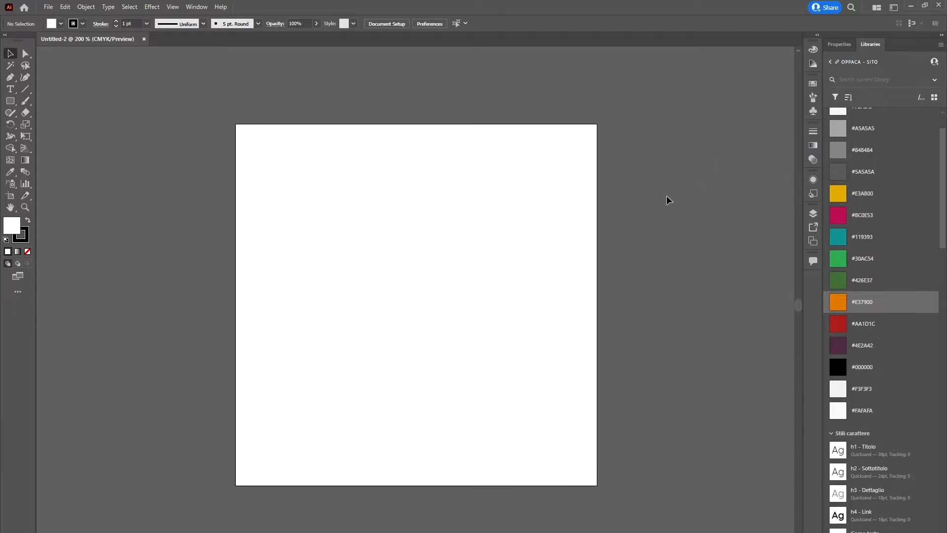
{"action": "key", "text": "ctrl+minus"}
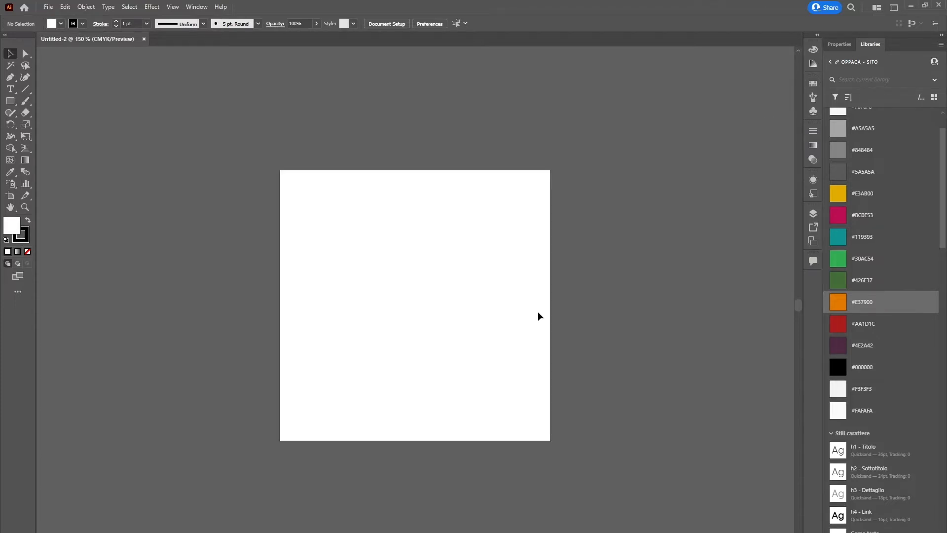
Paste the copied confetti artwork onto the artboard and shift the group down and to the left
{"action": "key", "text": "ctrl+v"}
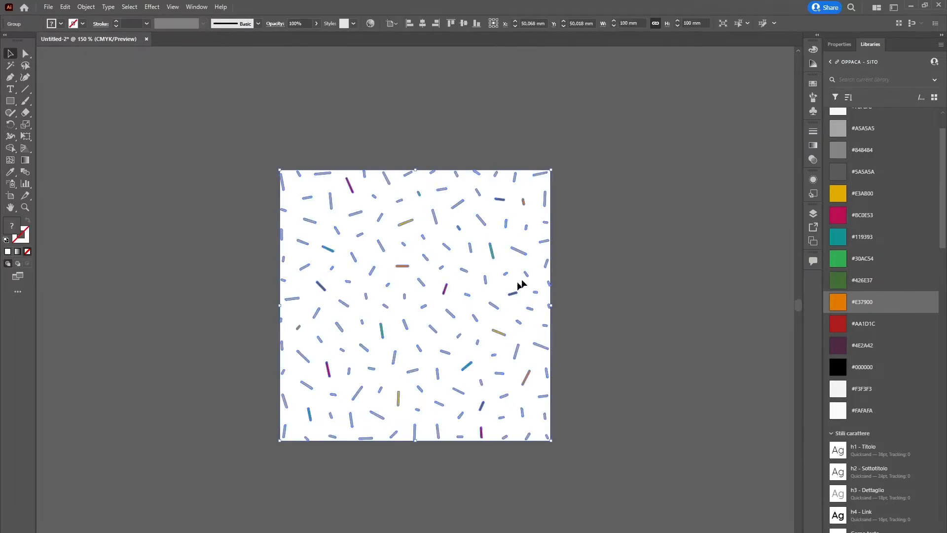
{"action": "left_click", "coordinate": [617, 183]}
{"action": "left_click_drag", "start_coordinate": [543, 174], "coordinate": [504, 216]}
{"action": "left_click", "coordinate": [533, 173]}
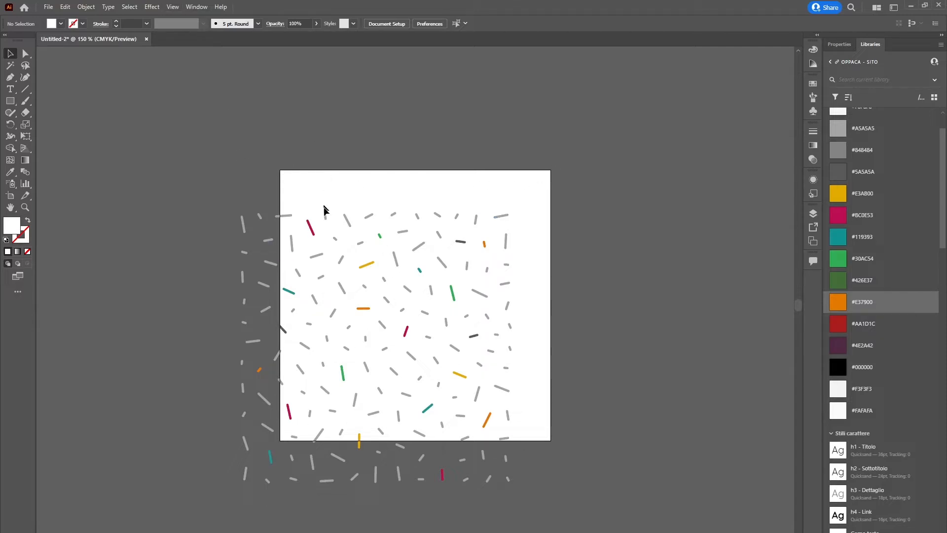
Move the confetti group back over the artboard and centre it there horizontally and vertically
{"action": "left_click_drag", "start_coordinate": [349, 228], "coordinate": [385, 190]}
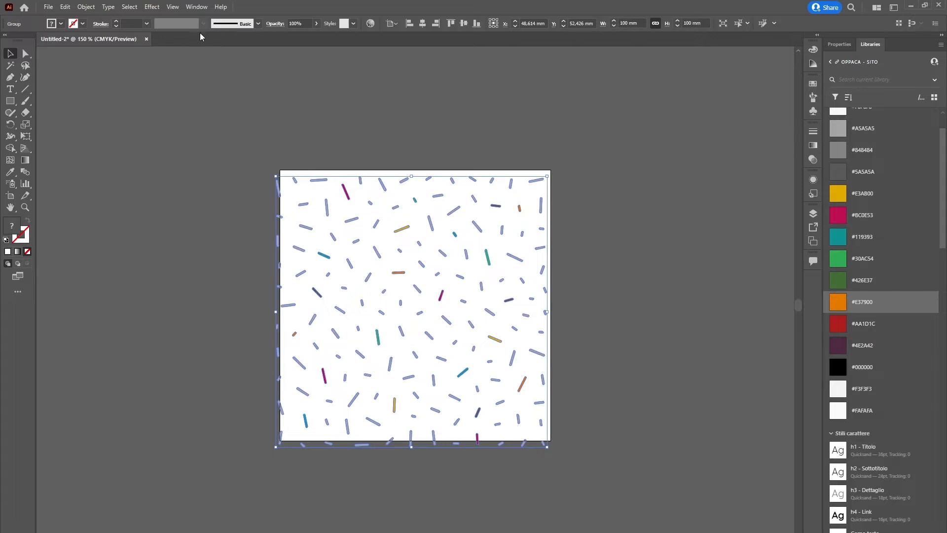
{"action": "left_click", "coordinate": [197, 7]}
{"action": "left_click", "coordinate": [227, 128]}
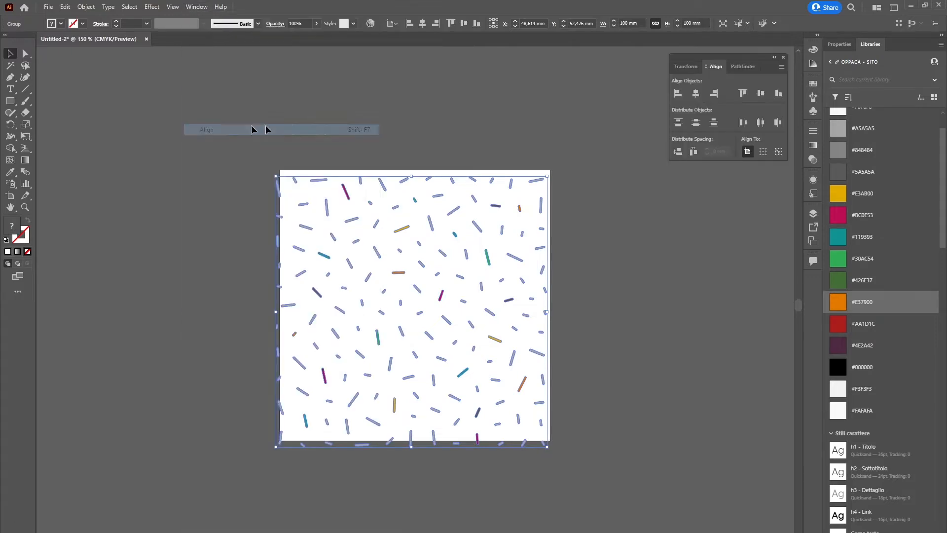
{"action": "left_click", "coordinate": [696, 93]}
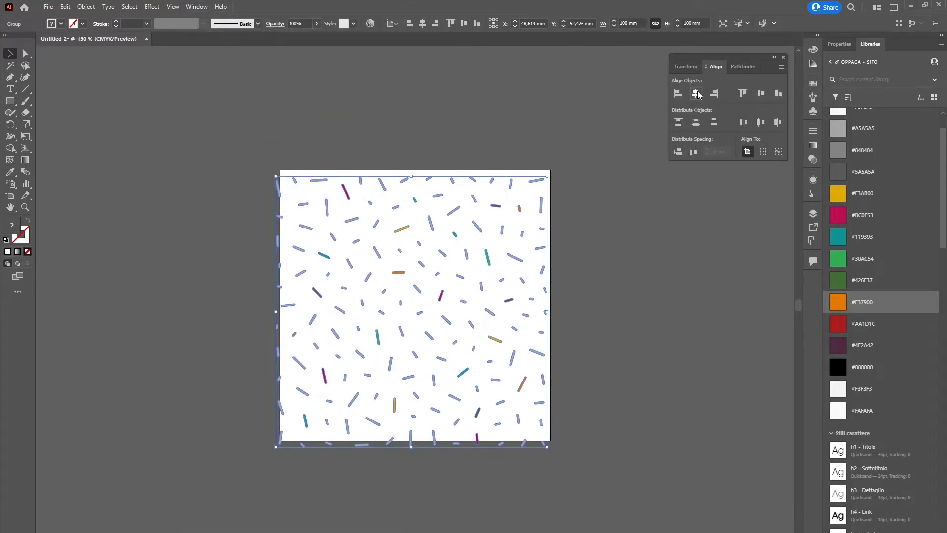
{"action": "left_click", "coordinate": [760, 93]}
{"action": "left_click", "coordinate": [572, 109]}
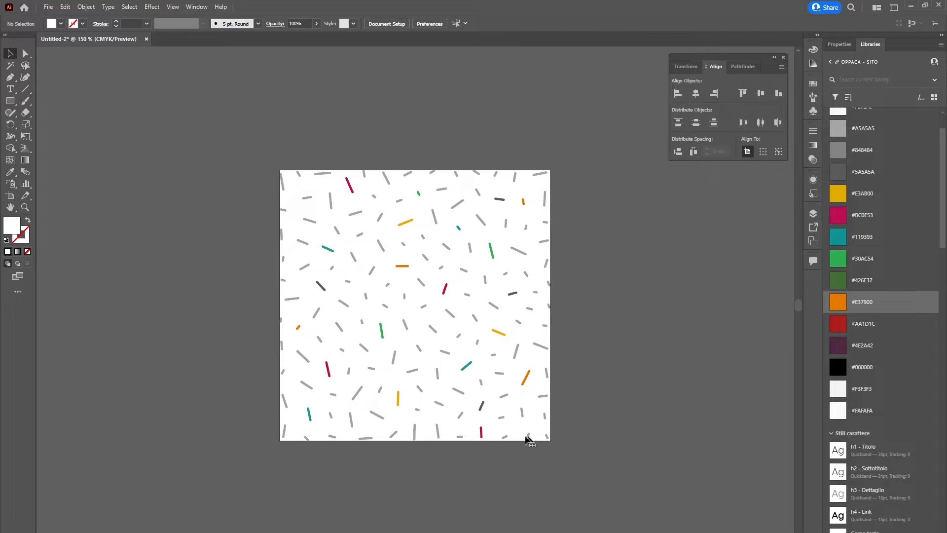
Make a new pattern from the confetti group and accept the pattern notice
{"action": "left_click", "coordinate": [498, 200]}
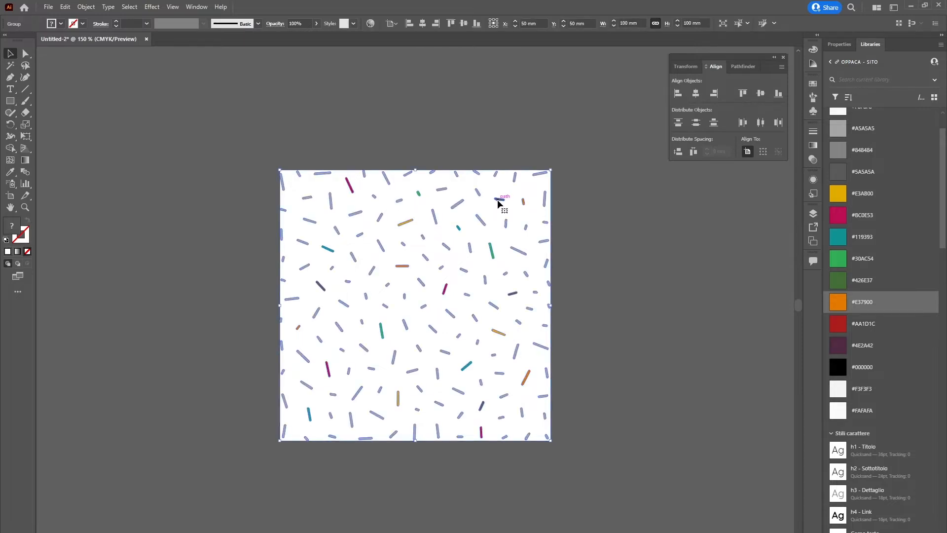
{"action": "left_click", "coordinate": [86, 7]}
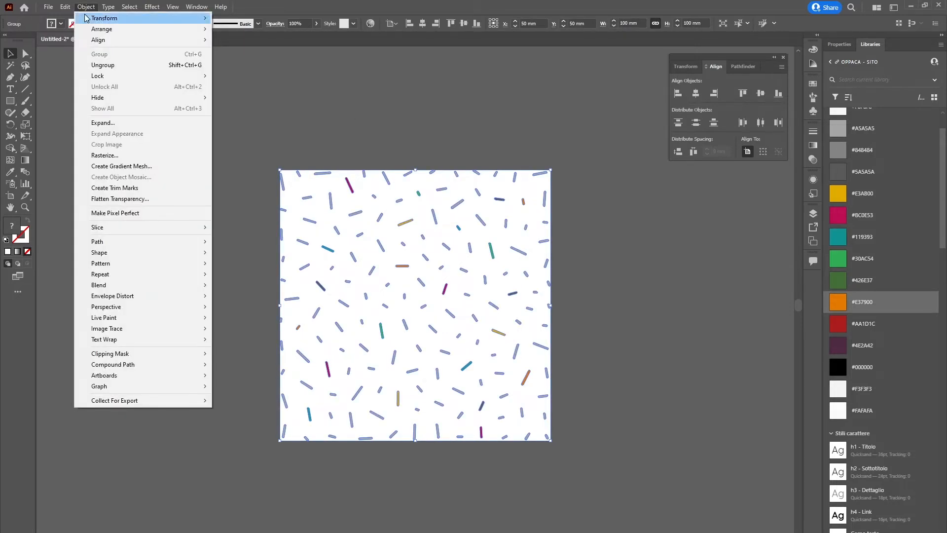
{"action": "left_click", "coordinate": [86, 7]}
{"action": "left_click", "coordinate": [86, 6]}
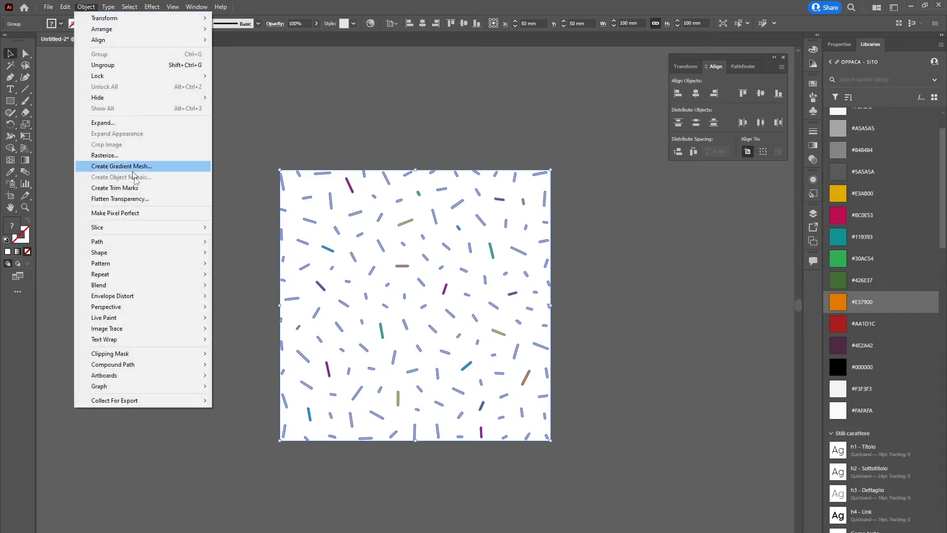
{"action": "mouse_move", "coordinate": [164, 266]}
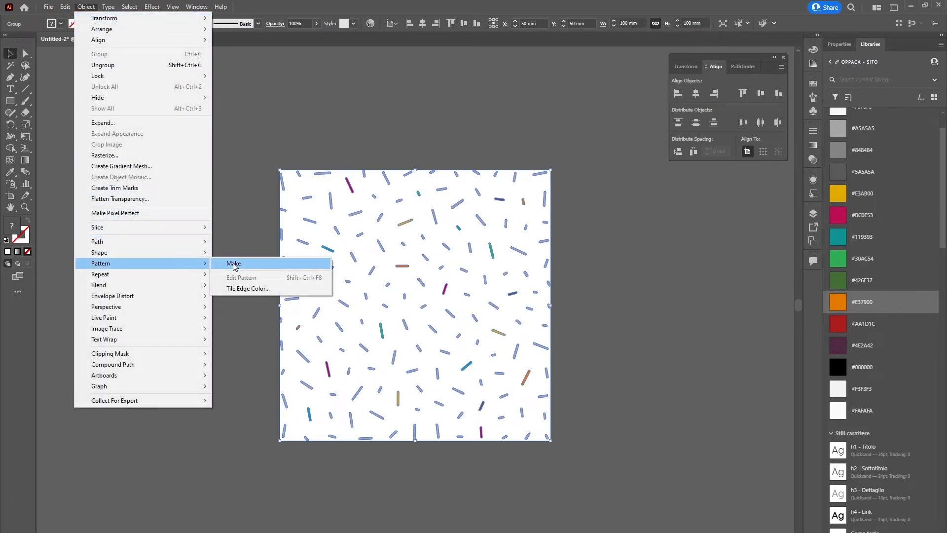
{"action": "left_click", "coordinate": [234, 265]}
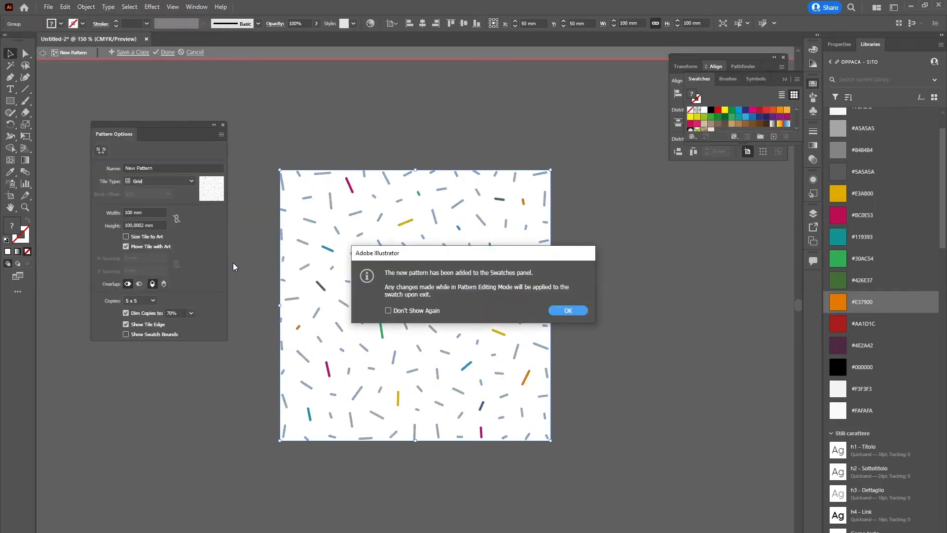
{"action": "left_click", "coordinate": [569, 310]}
Reposition the pattern options, enlarge the swatches display and name the new pattern Pattern 1
{"action": "left_click_drag", "start_coordinate": [177, 124], "coordinate": [223, 176]}
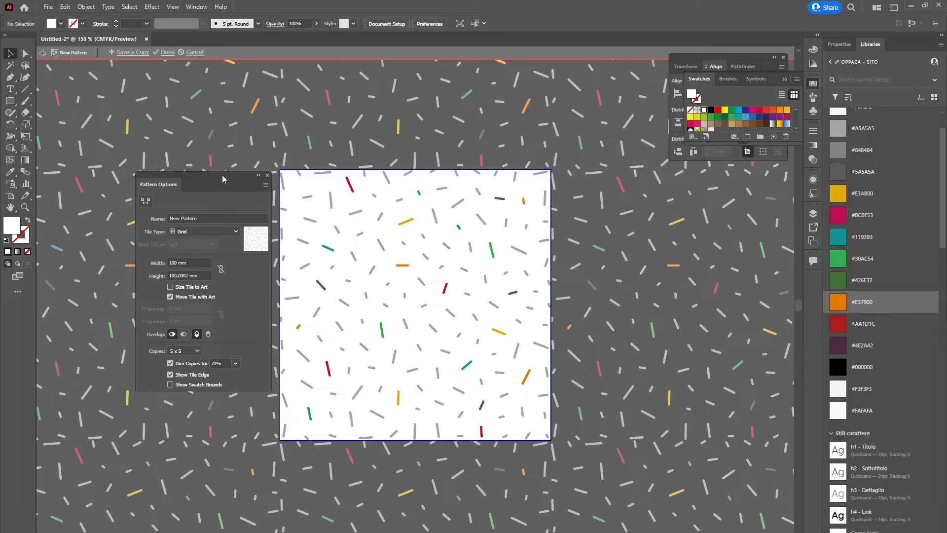
{"action": "left_click_drag", "start_coordinate": [743, 143], "coordinate": [743, 208]}
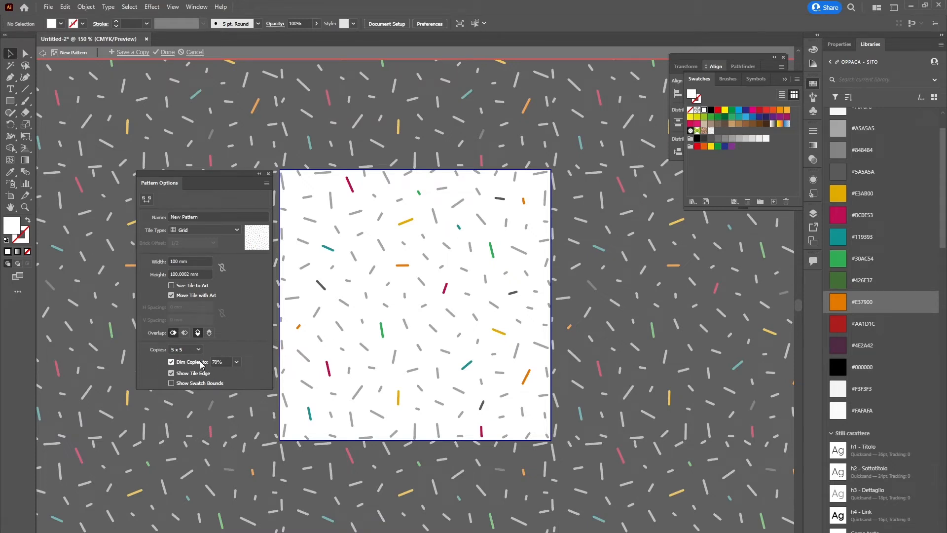
{"action": "left_click", "coordinate": [221, 216]}
{"action": "type", "text": "patter"}
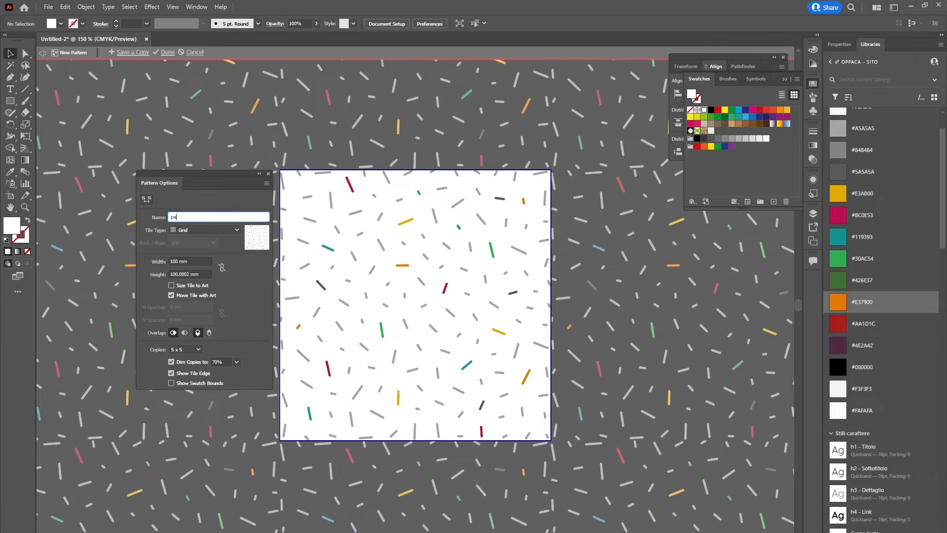
{"action": "key", "text": "BackSpace"}
{"action": "key", "text": "BackSpace"}
{"action": "key", "text": "BackSpace"}
{"action": "type", "text": "Pattern 1"}
{"action": "key", "text": "Return"}
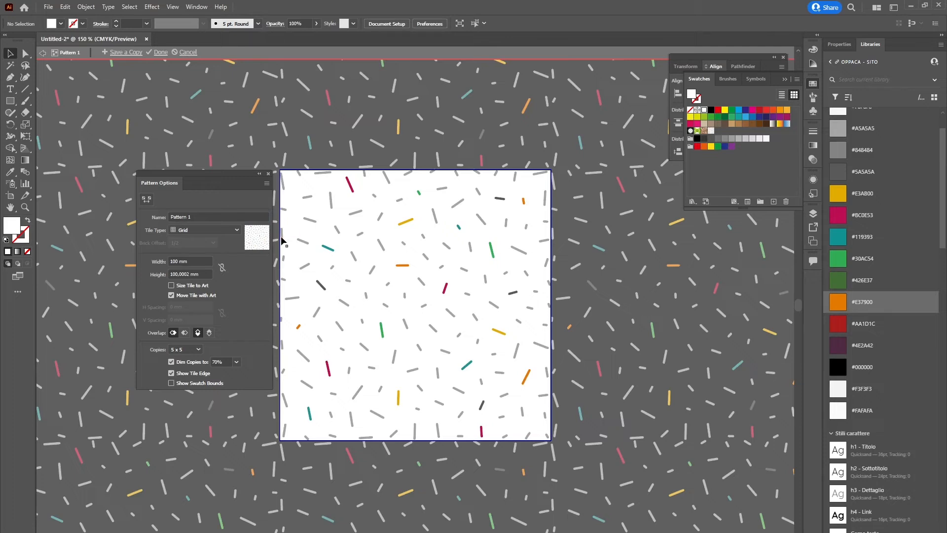
Try the Brick by Row, Brick by Column, Hex by Column and Hex by Row tile types, and return to Grid
{"action": "left_click", "coordinate": [215, 235]}
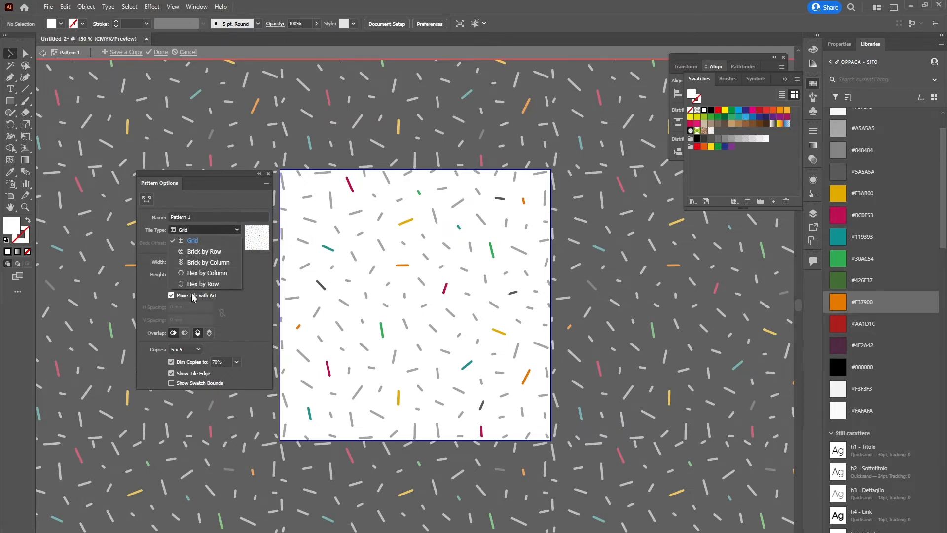
{"action": "left_click", "coordinate": [201, 253]}
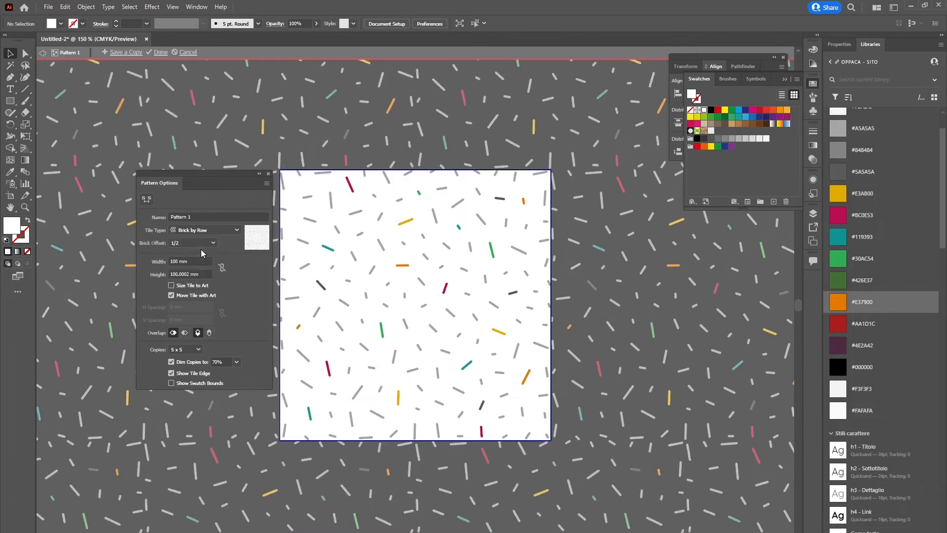
{"action": "left_click", "coordinate": [205, 231]}
{"action": "left_click", "coordinate": [207, 262]}
{"action": "left_click", "coordinate": [206, 232]}
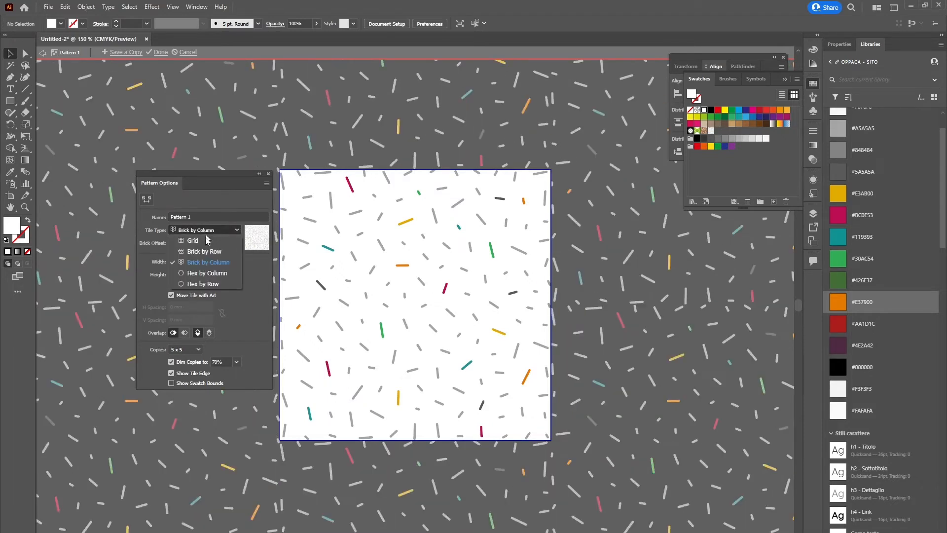
{"action": "left_click", "coordinate": [207, 273]}
{"action": "left_click", "coordinate": [207, 230]}
{"action": "left_click", "coordinate": [202, 283]}
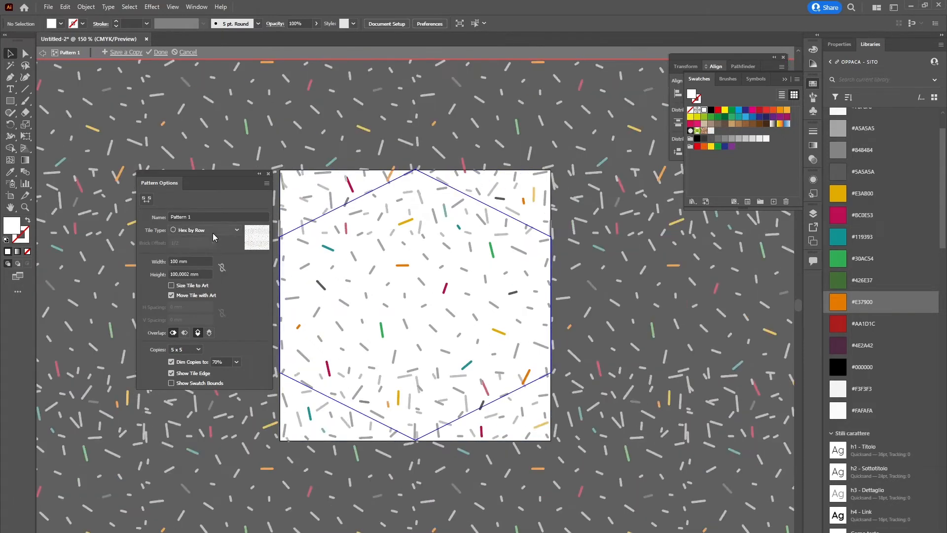
{"action": "left_click", "coordinate": [213, 233]}
{"action": "left_click", "coordinate": [205, 242]}
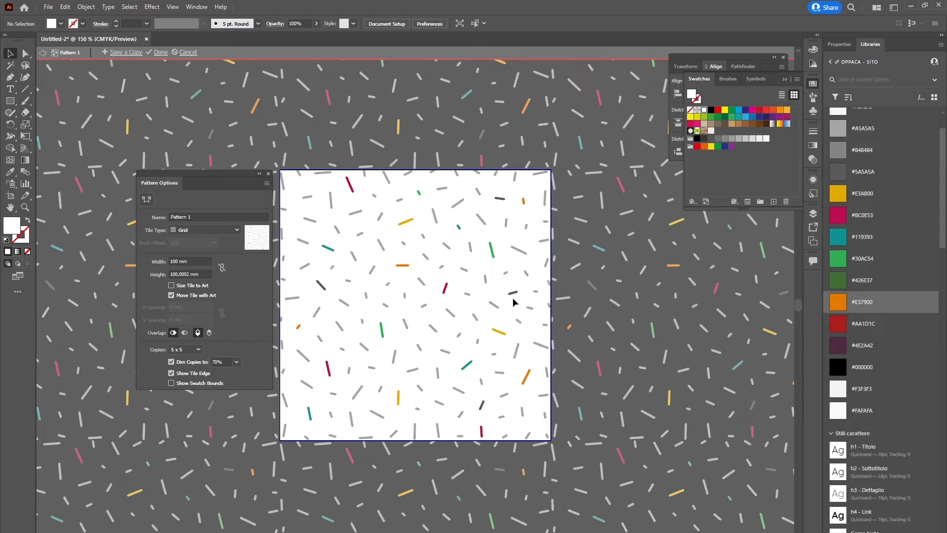
Set the pattern tile's width and height to 95 mm
{"action": "left_click", "coordinate": [191, 260]}
{"action": "type", "text": "95"}
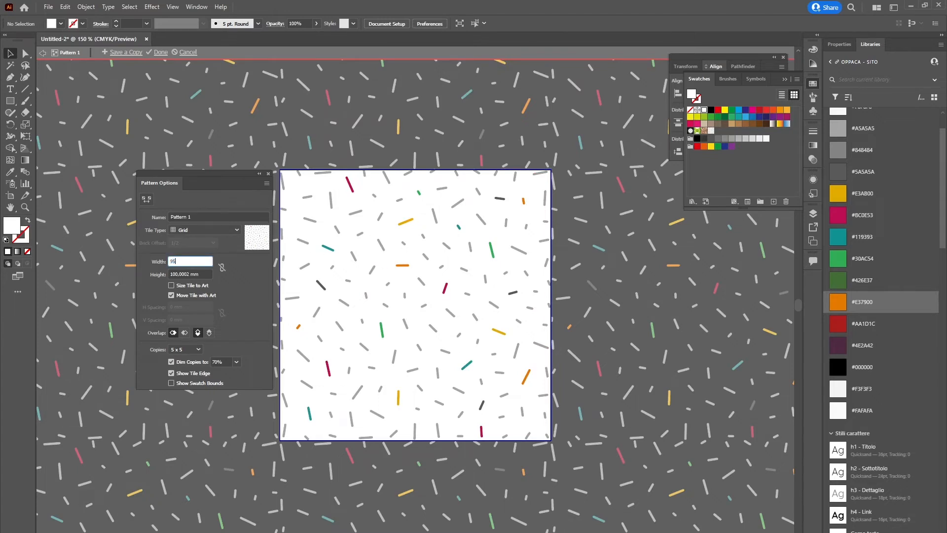
{"action": "key", "text": "Tab"}
{"action": "type", "text": "95"}
{"action": "key", "text": "Tab"}
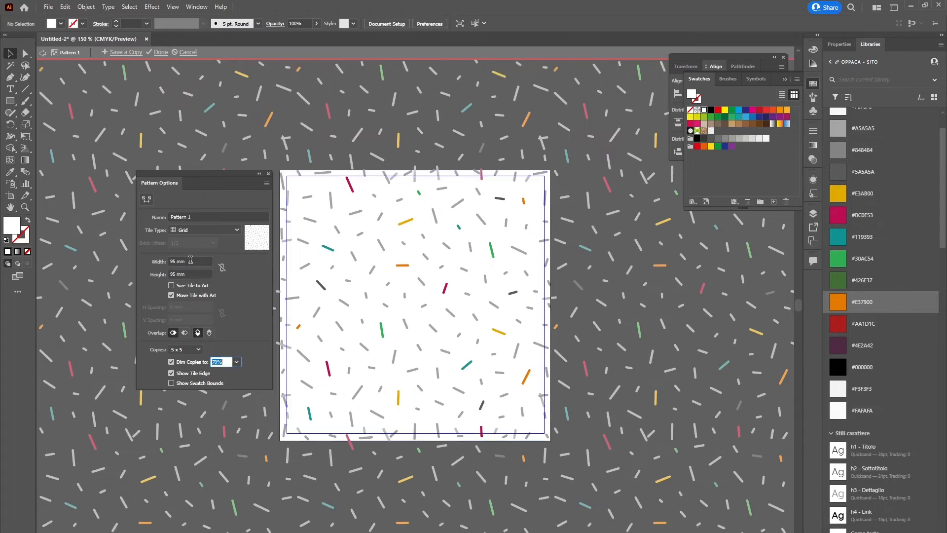
Set the pattern tile's width and height to 100 mm
{"action": "left_click", "coordinate": [191, 260]}
{"action": "type", "text": "100"}
{"action": "key", "text": "Tab"}
{"action": "type", "text": "100"}
{"action": "key", "text": "Tab"}
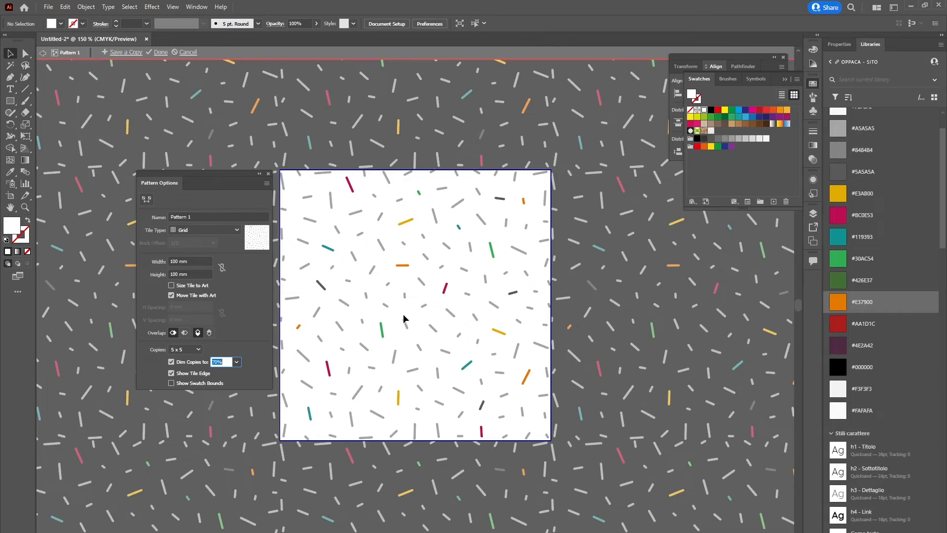
Shift a few coloured lines inside the pattern tile, including the teal, dark grey and crimson ones
{"action": "left_click", "coordinate": [328, 252]}
{"action": "left_click_drag", "start_coordinate": [327, 248], "coordinate": [321, 237]}
{"action": "left_click_drag", "start_coordinate": [322, 284], "coordinate": [326, 299]}
{"action": "left_click_drag", "start_coordinate": [331, 377], "coordinate": [342, 377]}
{"action": "left_click", "coordinate": [402, 265]}
Undo the moves of the coloured lines in the pattern tile and deselect everything
{"action": "key", "text": "ctrl+z"}
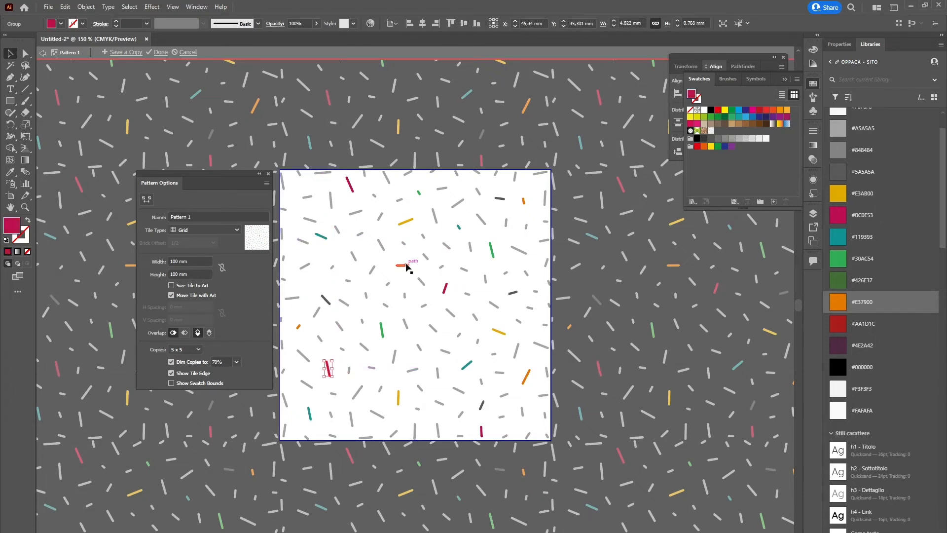
{"action": "key", "text": "ctrl+z"}
{"action": "key", "text": "ctrl+z"}
{"action": "key", "text": "ctrl+z"}
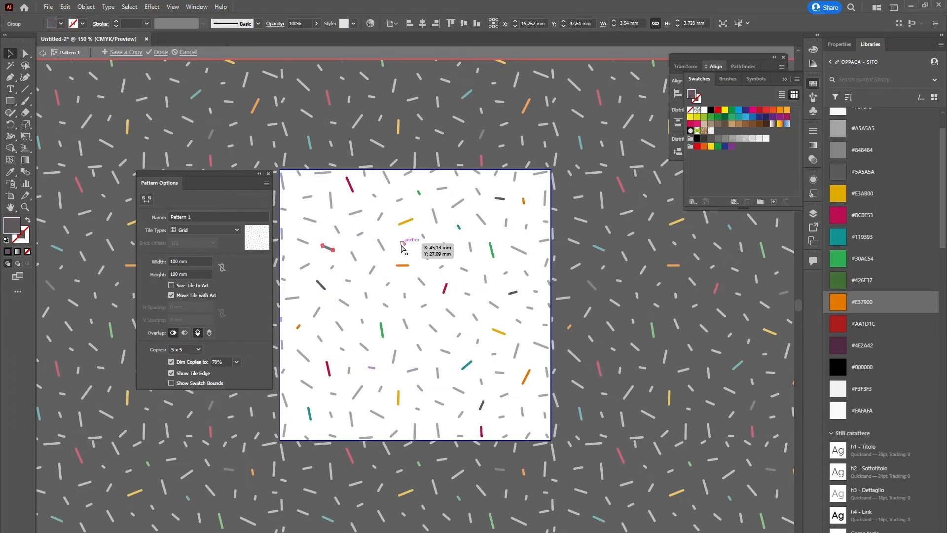
{"action": "left_click", "coordinate": [416, 263]}
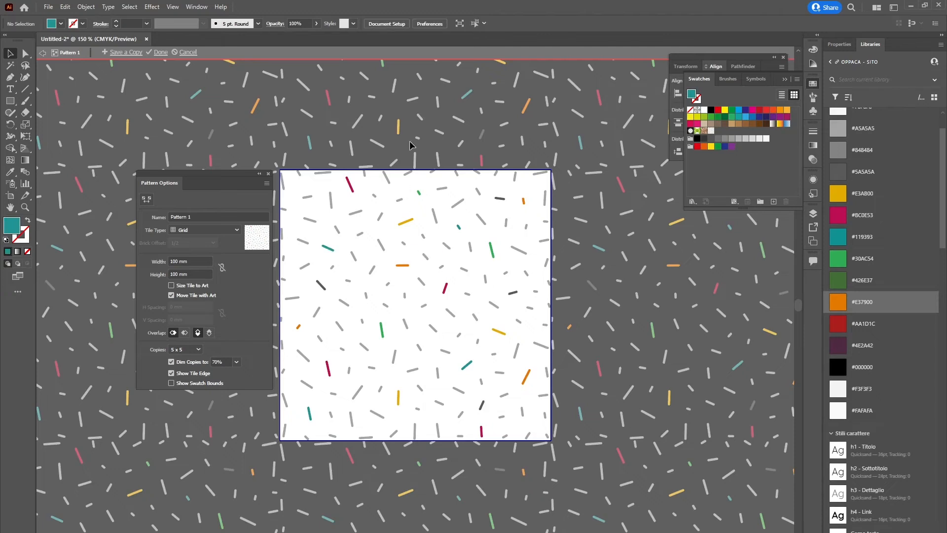
Leave pattern editing mode and set the fill to the Pattern 1 swatch
{"action": "key", "text": "Escape"}
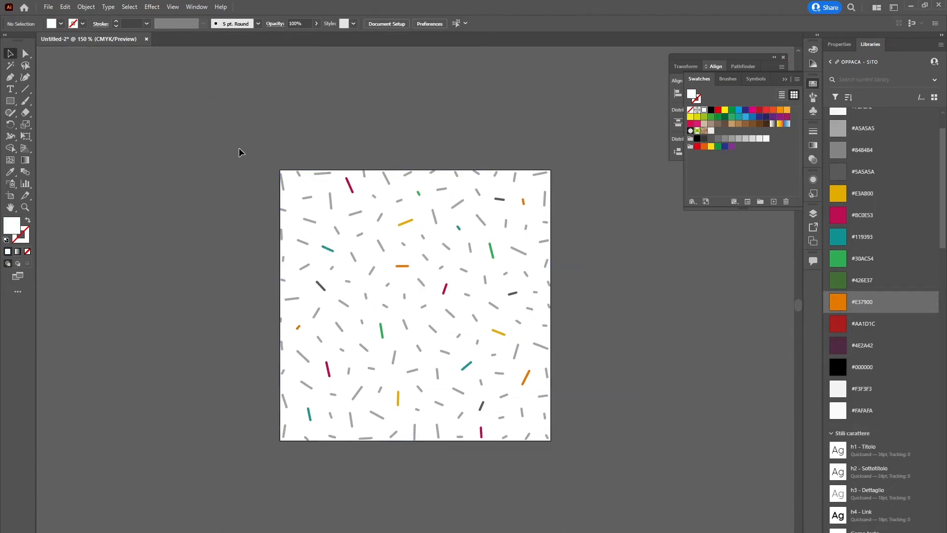
{"action": "left_click", "coordinate": [62, 24]}
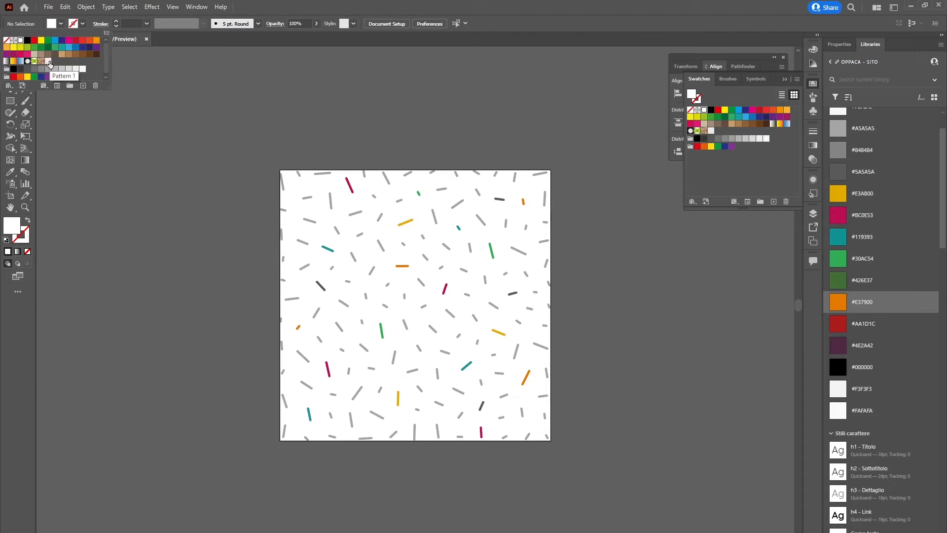
{"action": "left_click", "coordinate": [48, 61]}
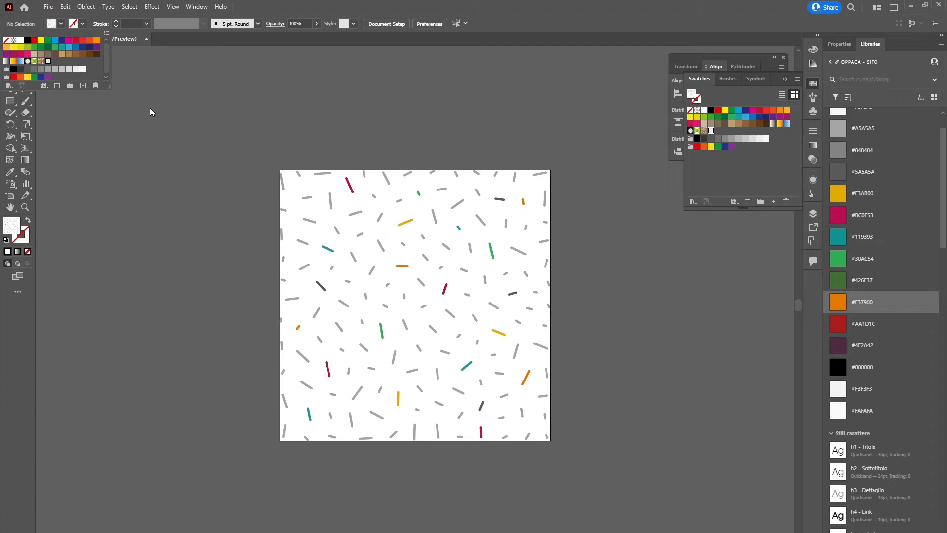
Reopen the Pattern 1 swatch for editing, try the Brick by Row tile type and return to Grid
{"action": "double_click", "coordinate": [49, 63]}
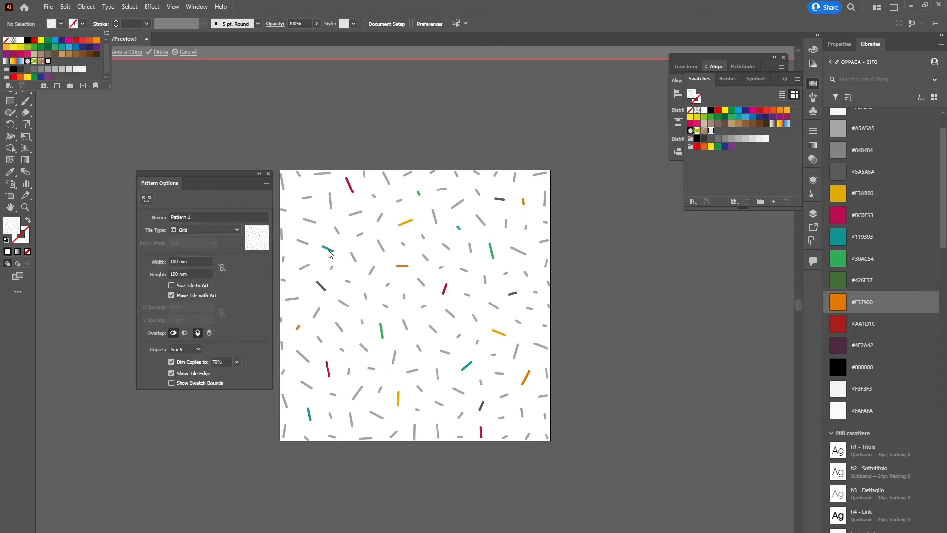
{"action": "left_click", "coordinate": [193, 231]}
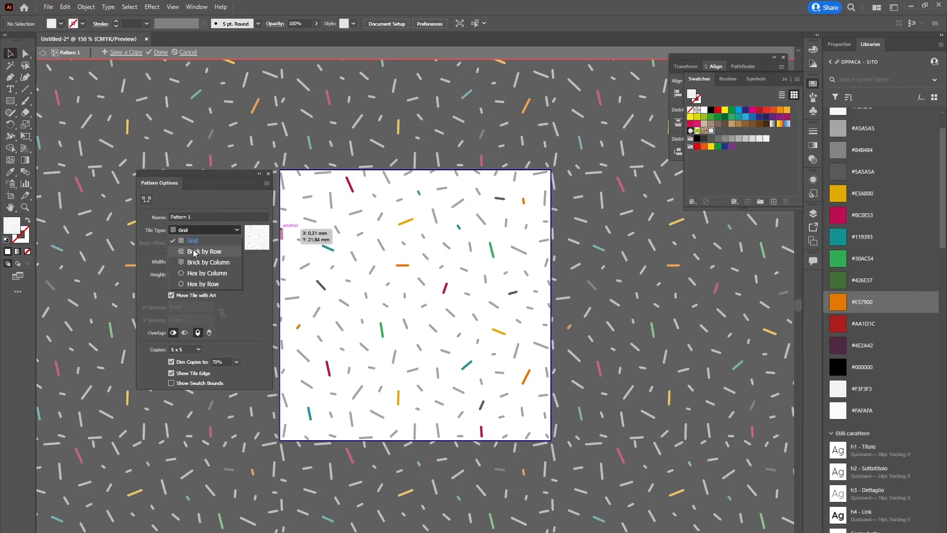
{"action": "left_click", "coordinate": [203, 252]}
{"action": "left_click", "coordinate": [195, 230]}
{"action": "scroll", "coordinate": [200, 236], "scroll_direction": "up", "scroll_amount": 1}
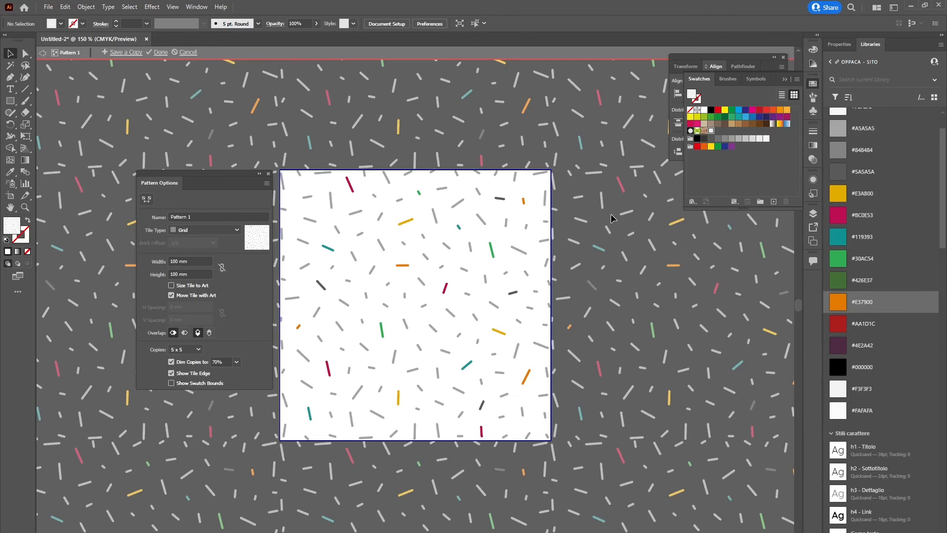
Leave pattern editing mode and draw a rectangle about 190 × 204 mm beside the artboard, filled with Pattern 1
{"action": "key", "text": "Escape"}
{"action": "key", "text": "ctrl+minus"}
{"action": "key", "text": "ctrl+minus"}
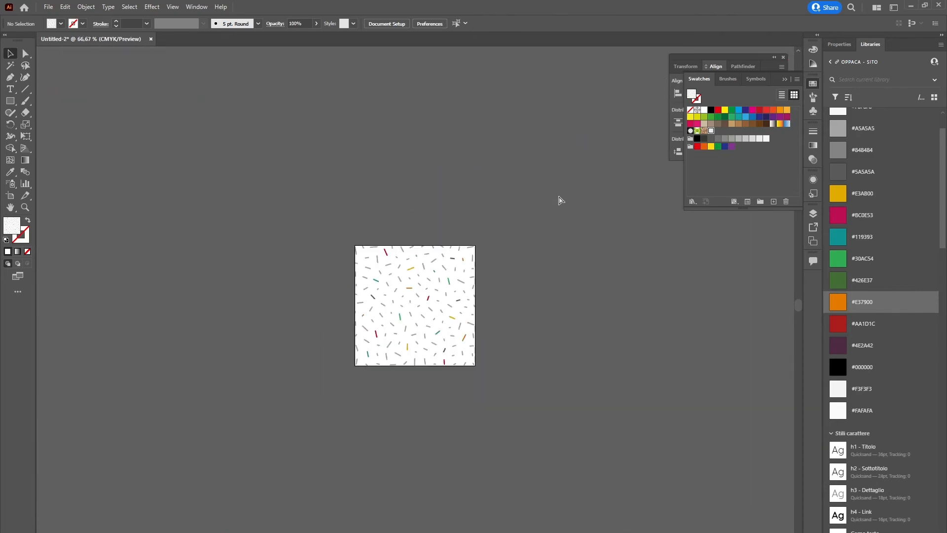
{"action": "left_click_drag", "start_coordinate": [508, 281], "coordinate": [267, 169]}
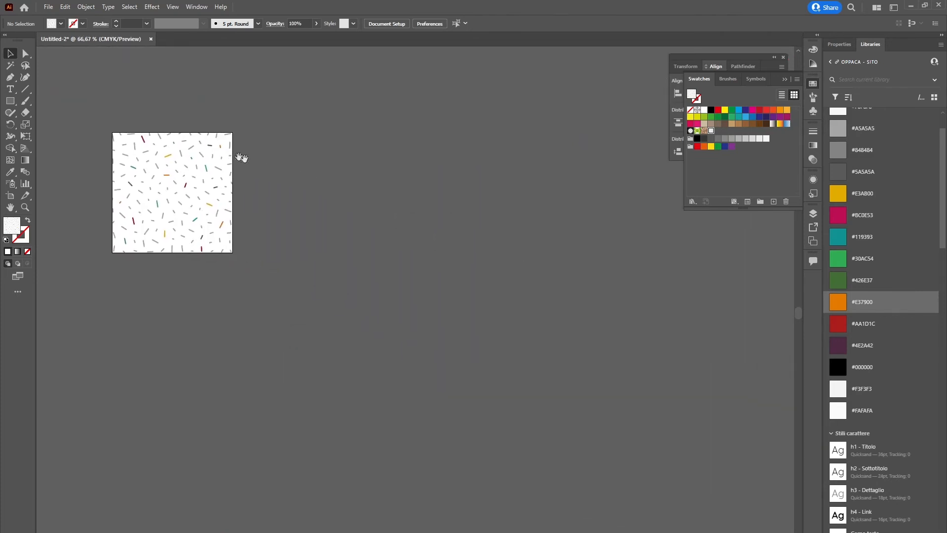
{"action": "left_click", "coordinate": [10, 100]}
{"action": "left_click_drag", "start_coordinate": [247, 134], "coordinate": [475, 377]}
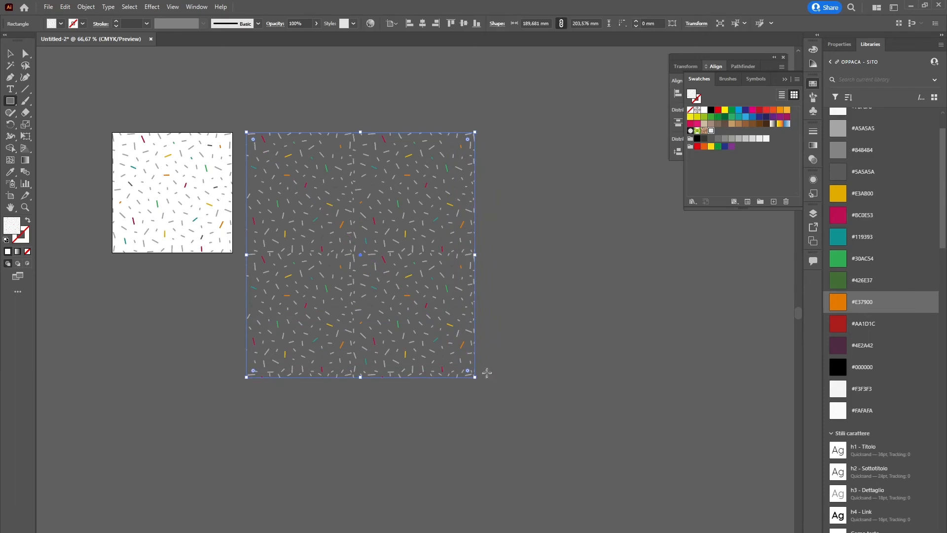
Duplicate the Pattern 1 swatch from the rectangle's fill swatches and open the copy for editing
{"action": "key", "text": "v"}
{"action": "left_click", "coordinate": [62, 24]}
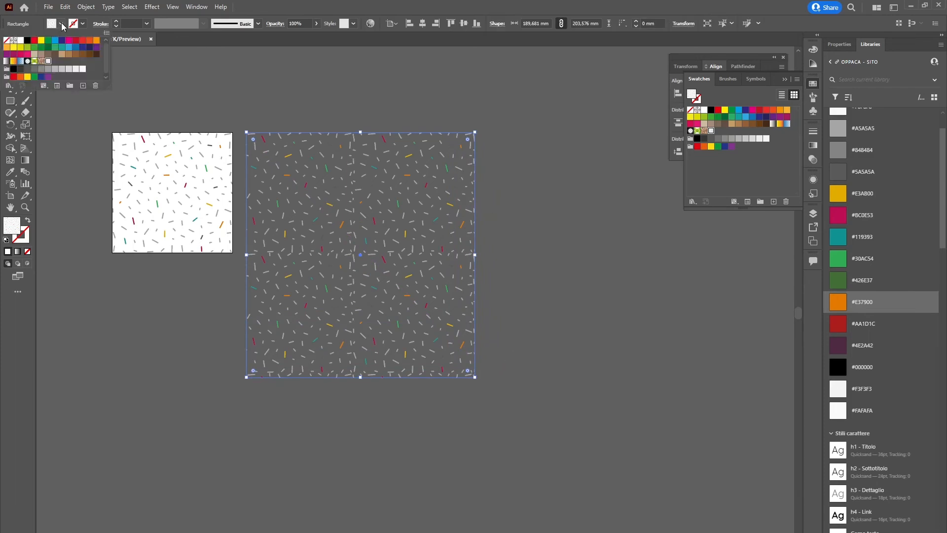
{"action": "left_click", "coordinate": [48, 60]}
{"action": "left_click", "coordinate": [84, 87]}
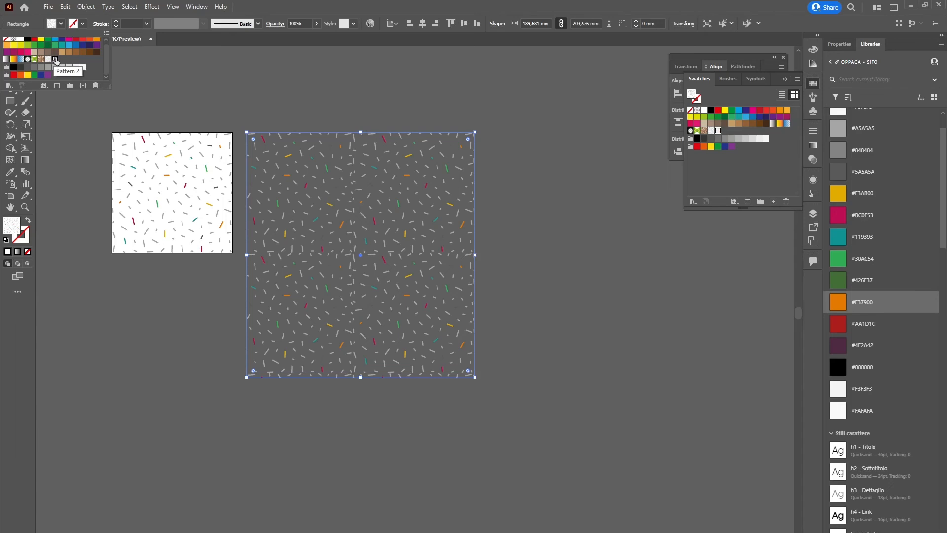
{"action": "double_click", "coordinate": [56, 61]}
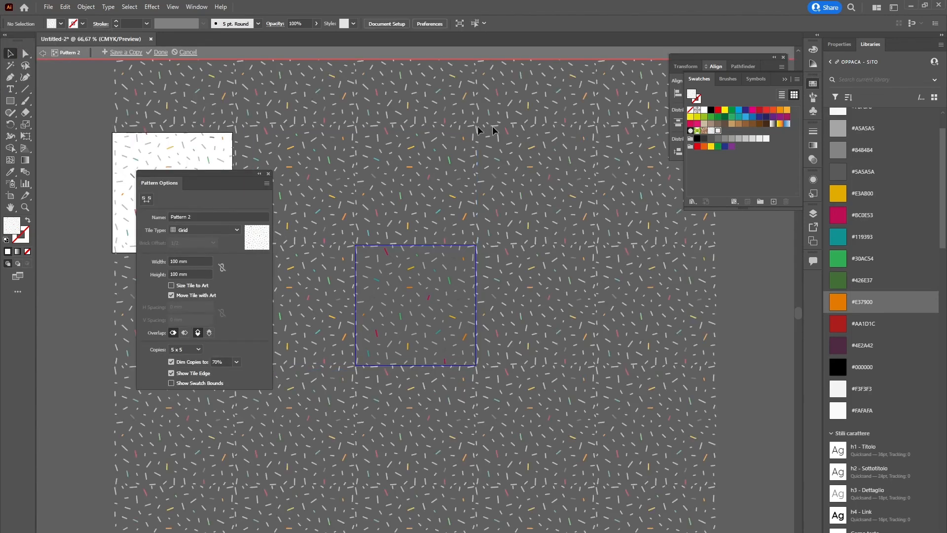
Recolour the gold, orange and crimson lines in the upper middle of the duplicated pattern's tile with the red swatch
{"action": "left_click", "coordinate": [412, 269]}
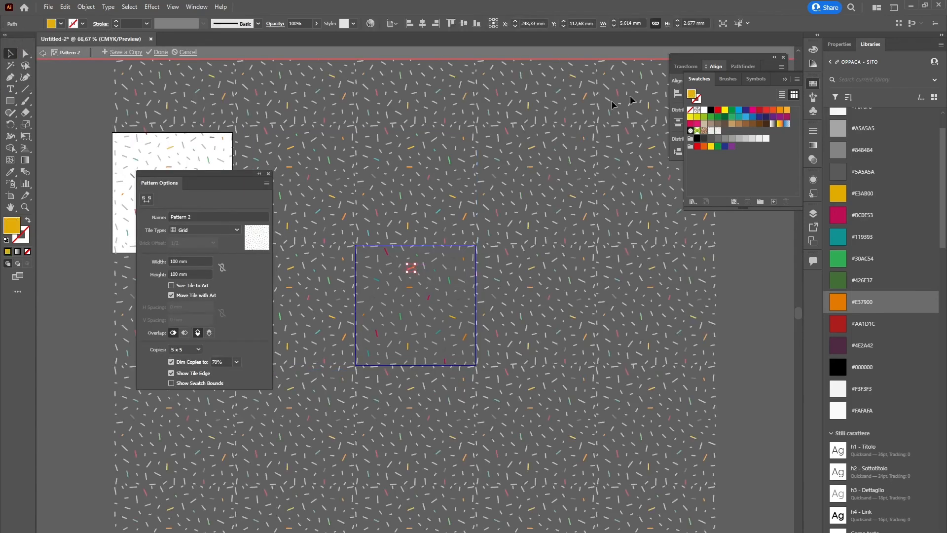
{"action": "left_click", "coordinate": [718, 111]}
{"action": "left_click", "coordinate": [409, 287]}
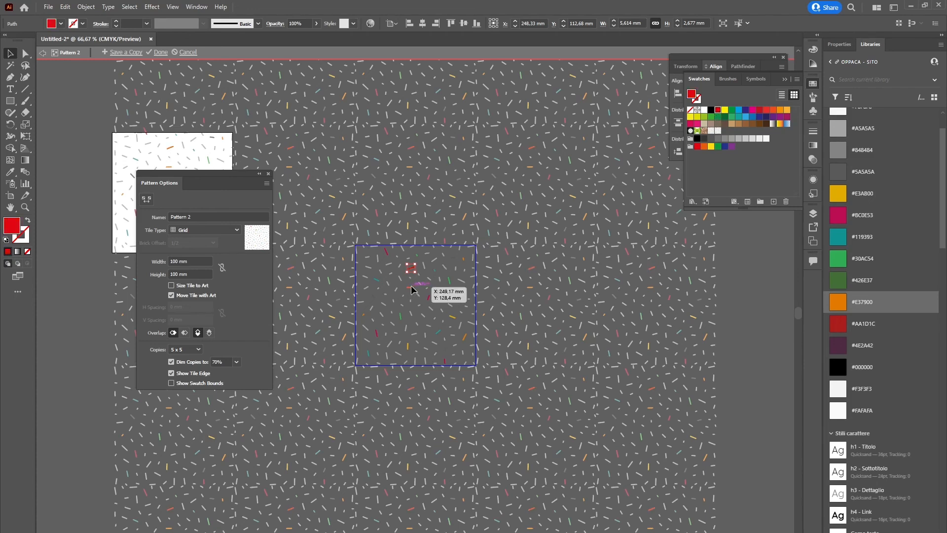
{"action": "left_click", "coordinate": [721, 112]}
{"action": "left_click", "coordinate": [428, 296]}
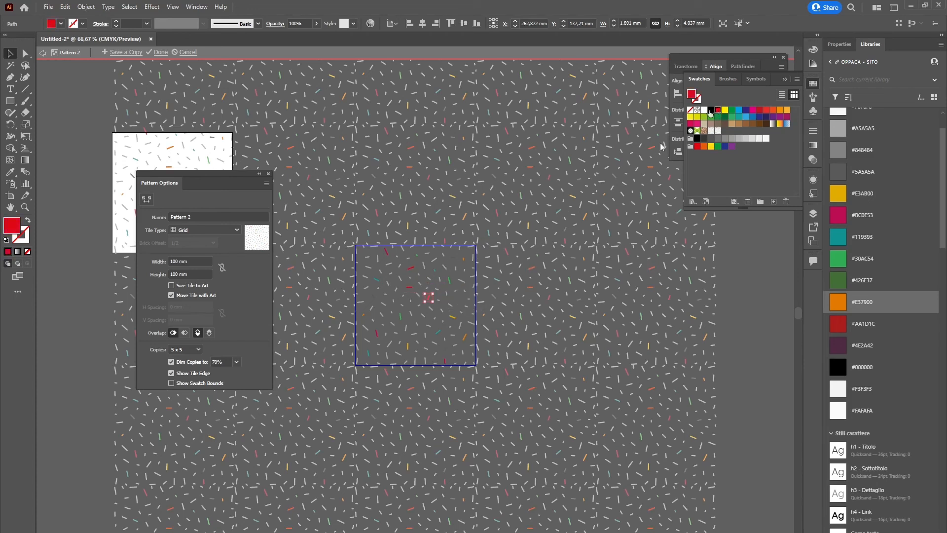
{"action": "left_click", "coordinate": [401, 316]}
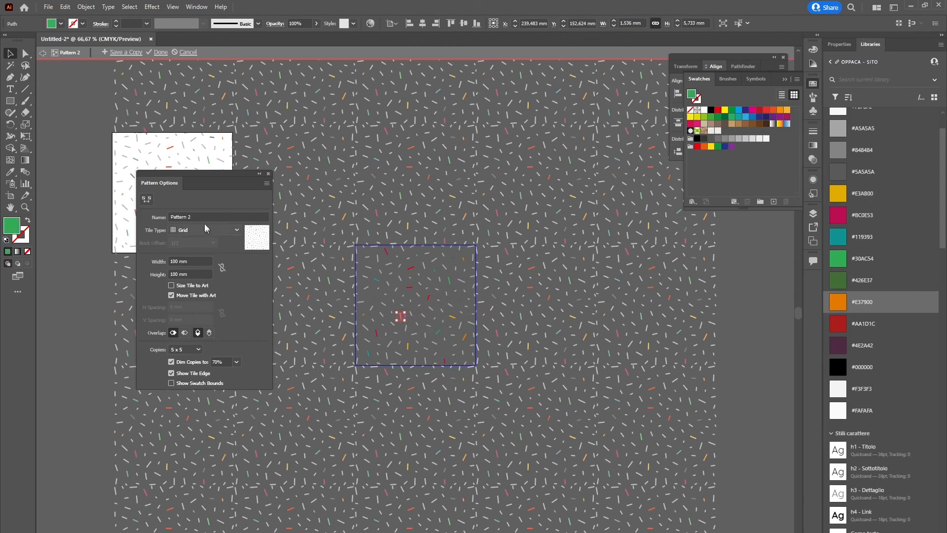
Set the duplicated pattern's tile type to Brick by Row and leave pattern editing mode to return to the filled rectangle
{"action": "left_click", "coordinate": [205, 229]}
{"action": "left_click", "coordinate": [200, 253]}
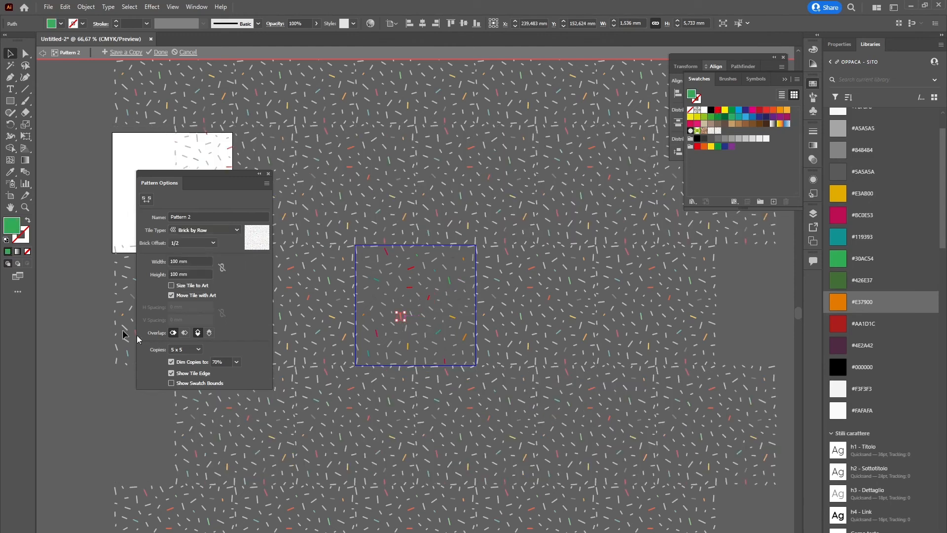
{"action": "double_click", "coordinate": [85, 321]}
{"action": "left_click", "coordinate": [438, 170]}
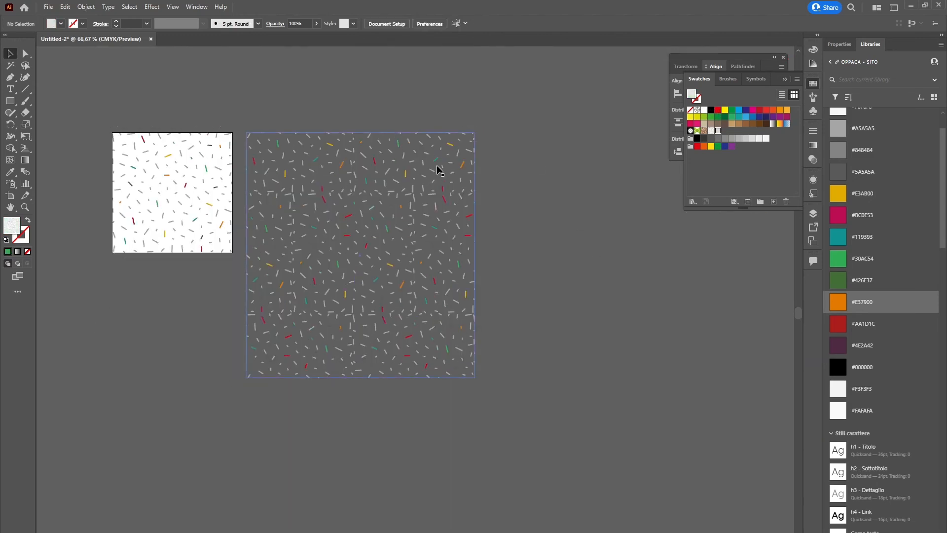
{"action": "left_click", "coordinate": [507, 365]}
{"action": "left_click_drag", "start_coordinate": [509, 302], "coordinate": [627, 341]}
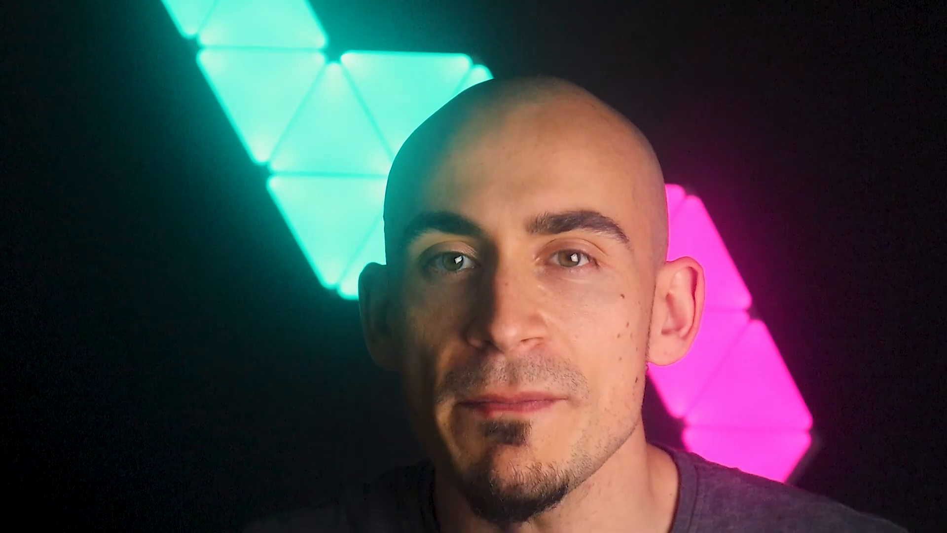